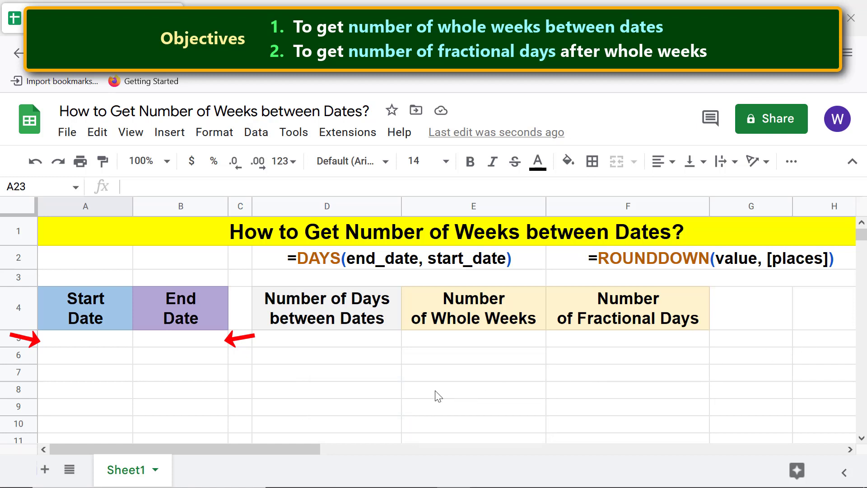
Enter start date 02/05/22 in A5 and end date 10/12/28 in B5
click(112, 344)
text(0)
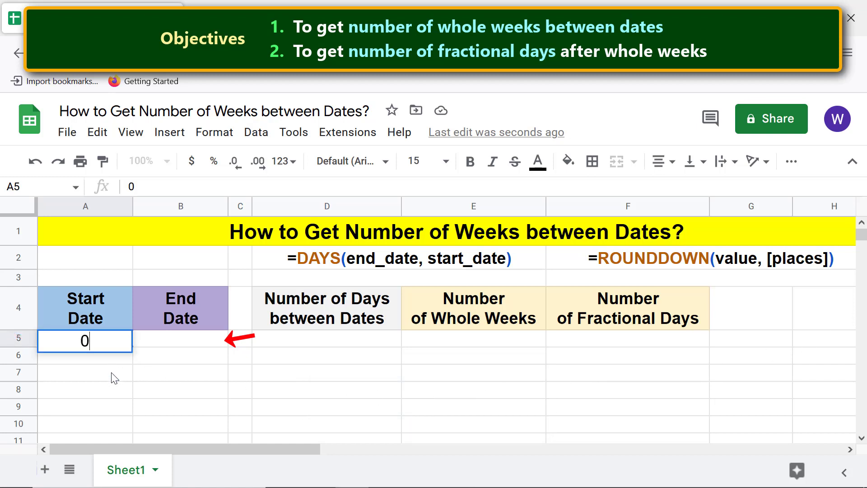
text(2/05/22)
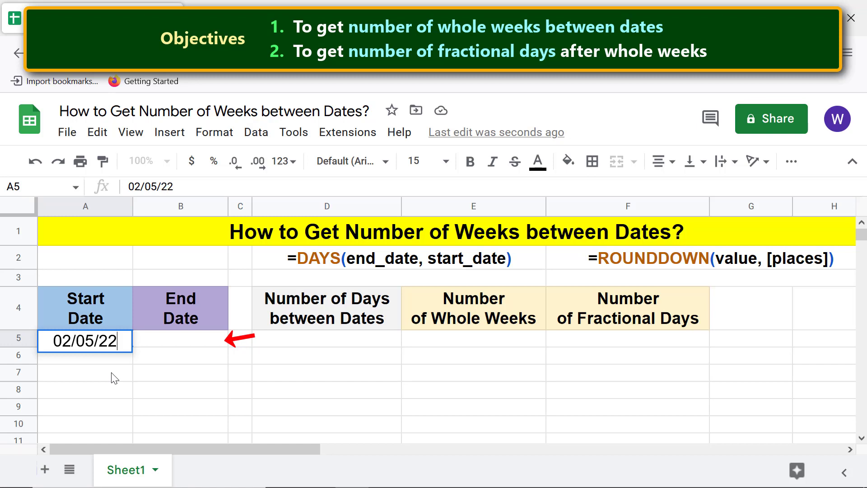
key(Tab)
text(1)
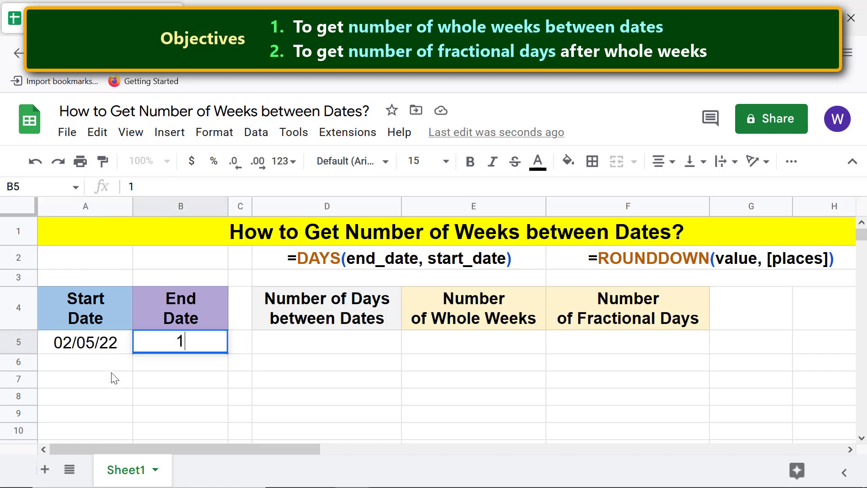
text(0/12/28)
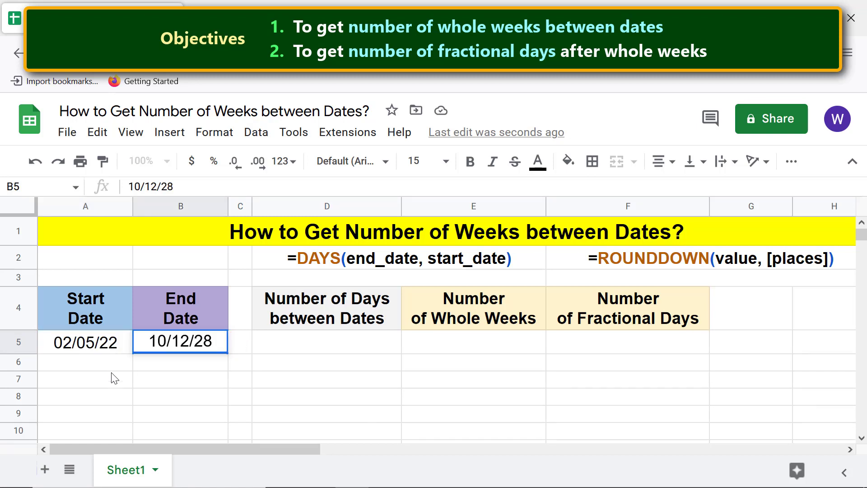
key(Return)
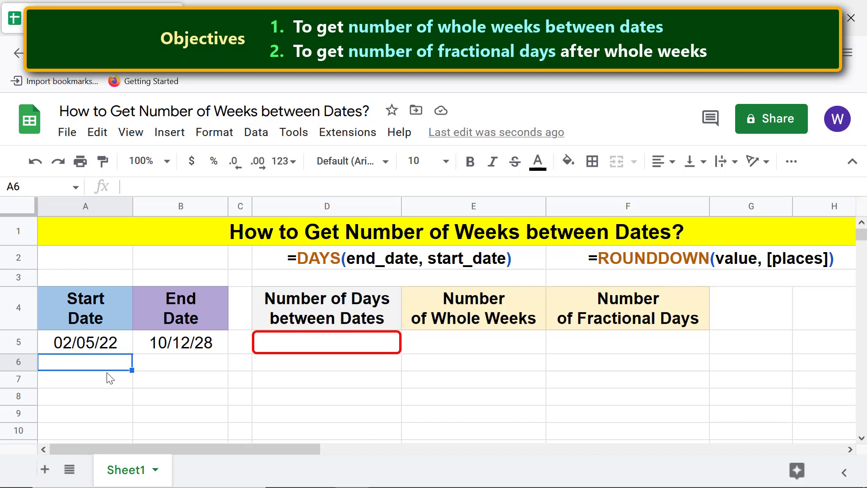
click(285, 349)
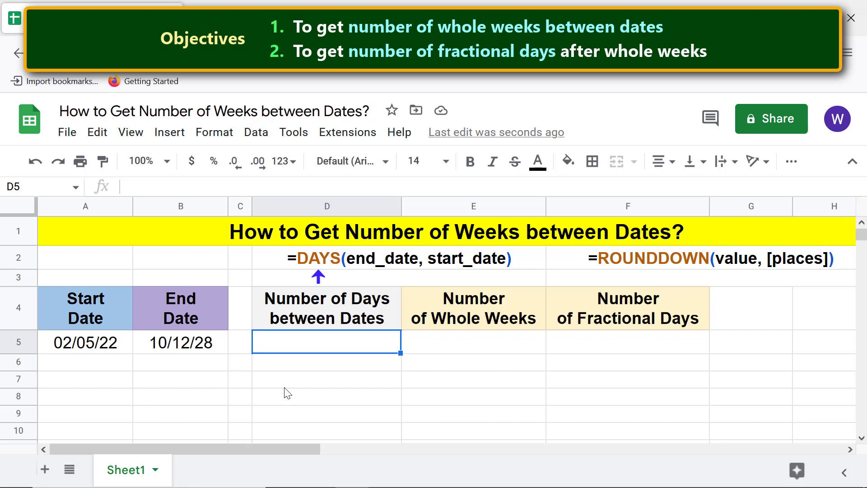
Enter =DAYS(B5,A5) in D5, giving 2441 days between the dates
text(=)
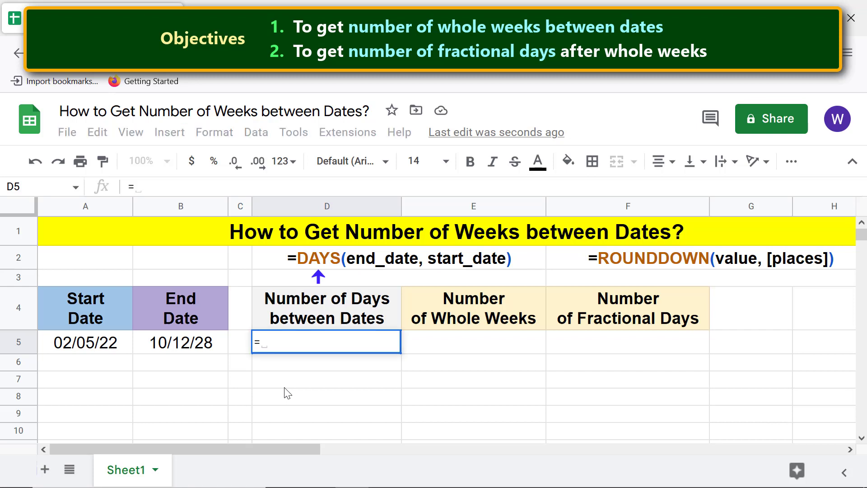
text(da)
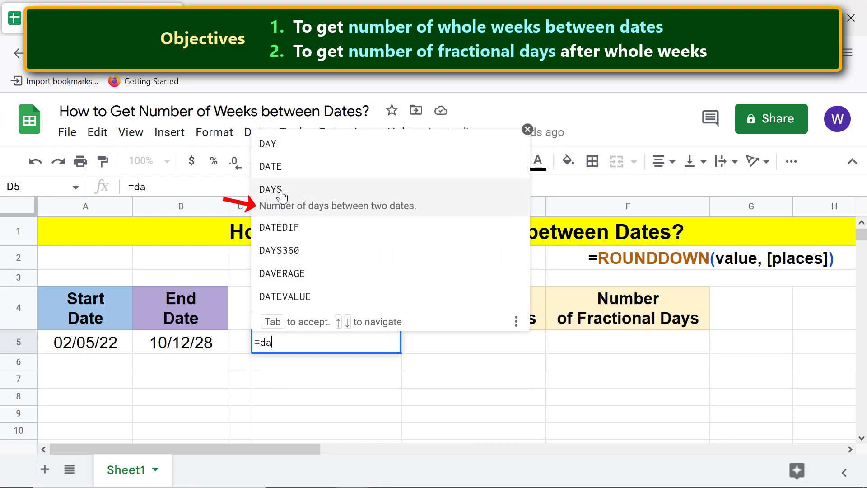
click(281, 190)
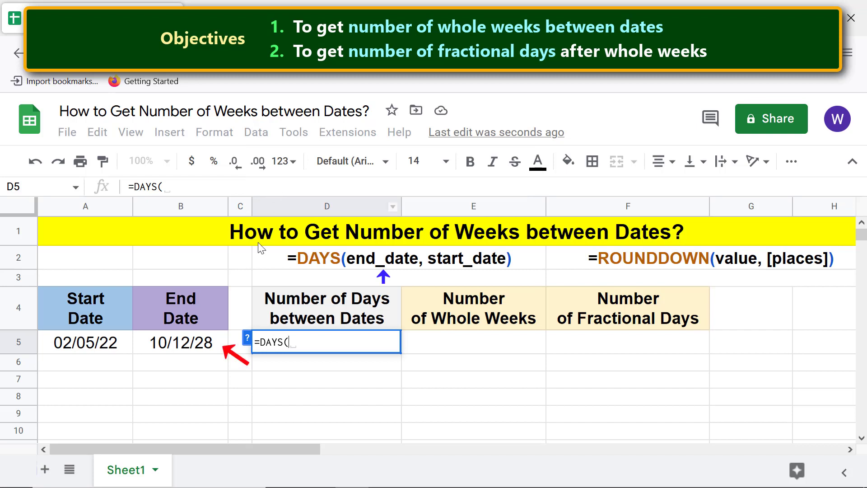
click(206, 342)
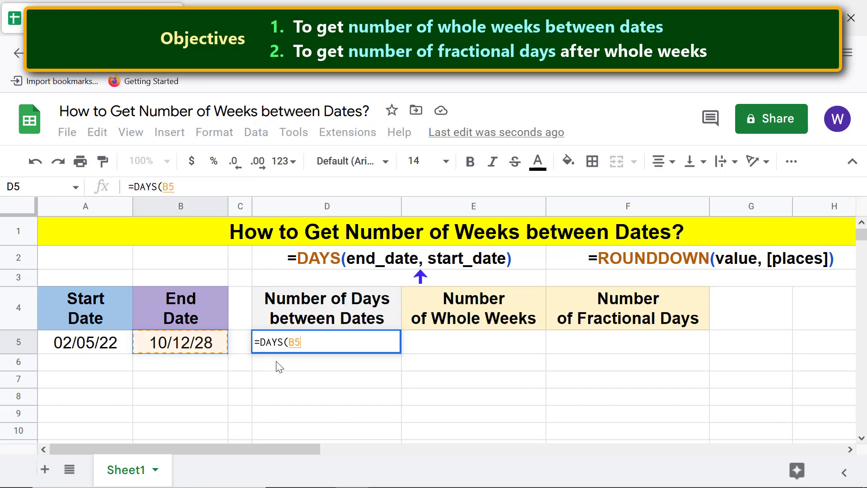
text(,)
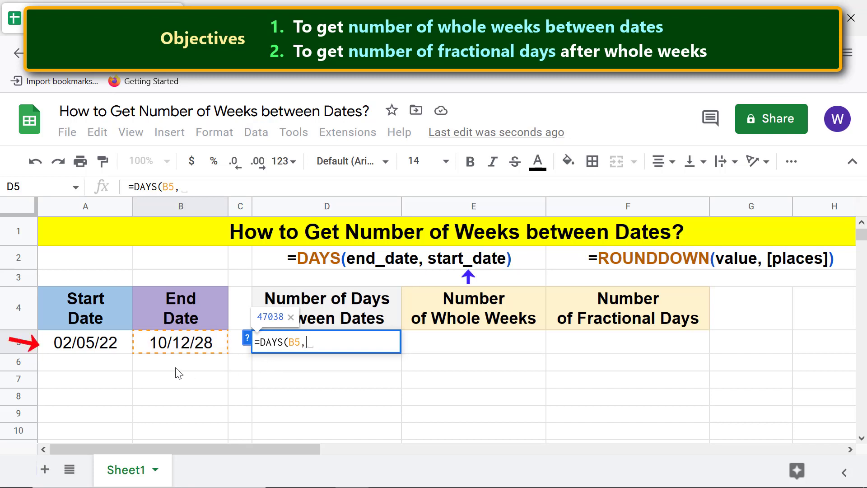
click(92, 350)
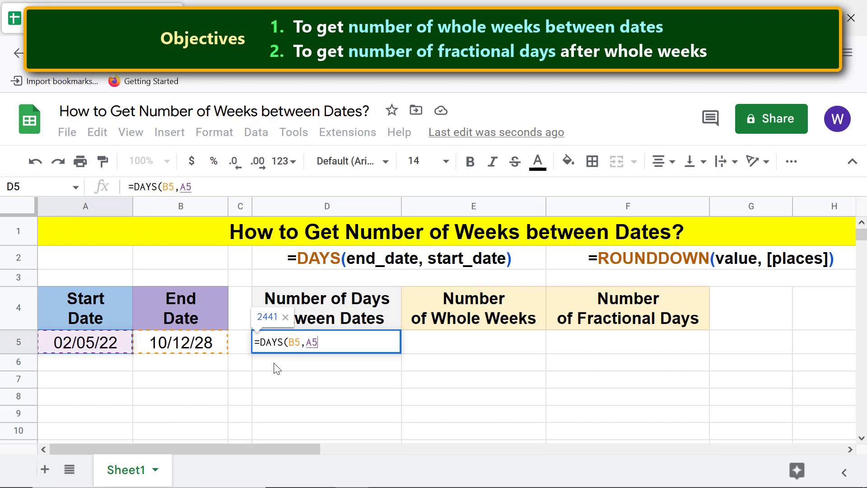
key(Return)
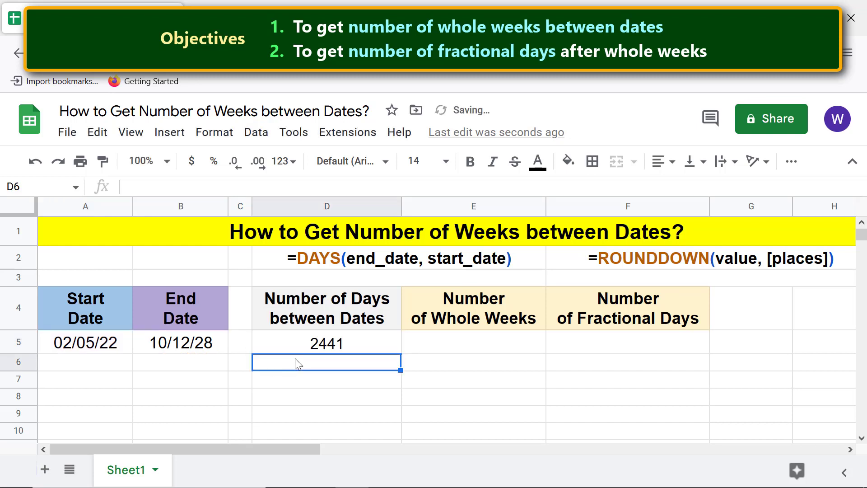
click(440, 349)
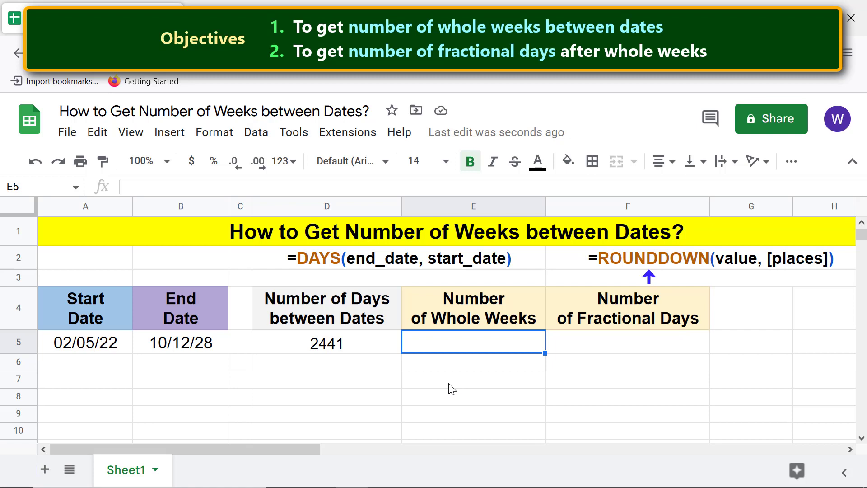
Enter =ROUNDDOWN(D5/7) in E5, giving 348 whole weeks
text(=)
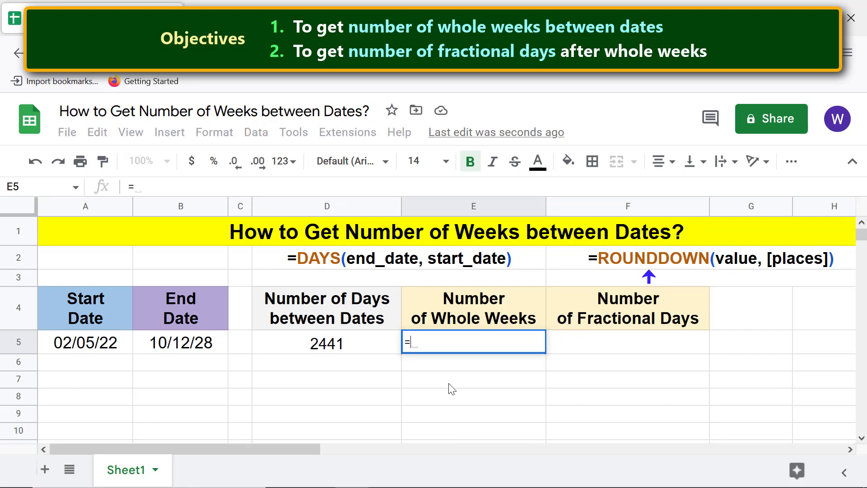
text(rou)
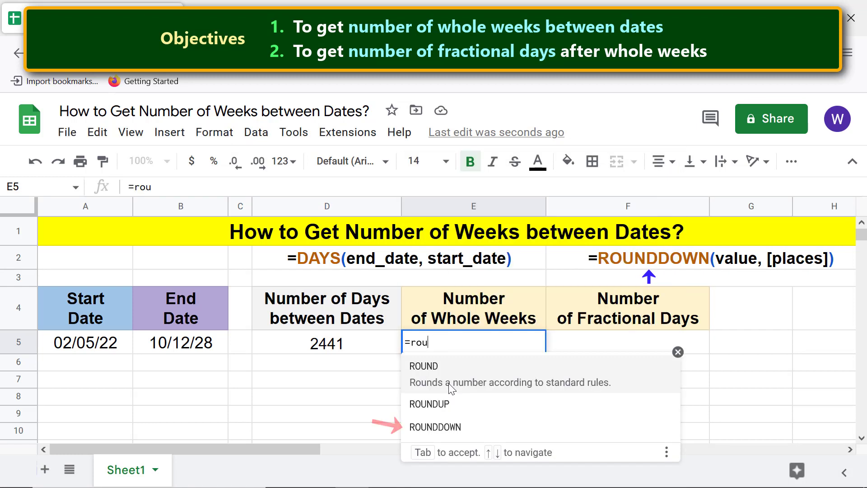
click(442, 429)
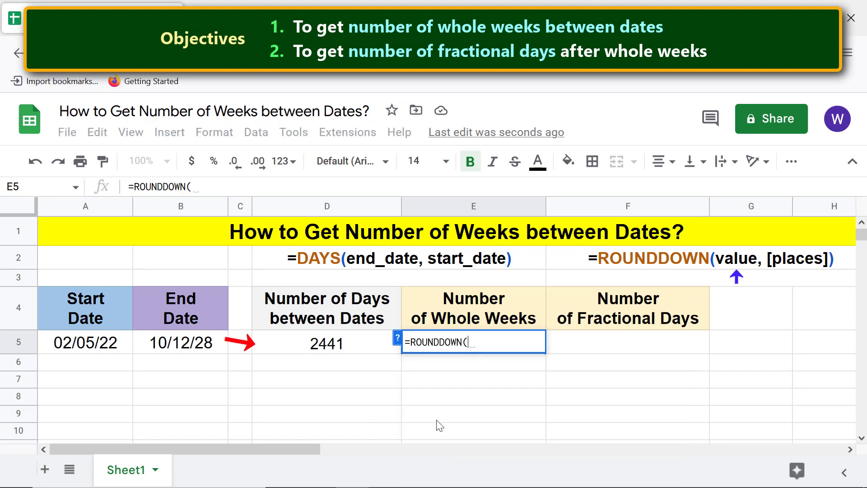
click(344, 346)
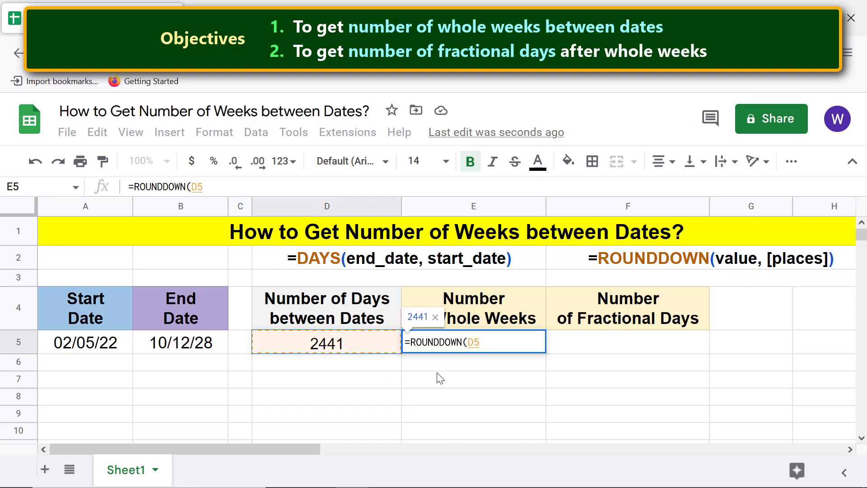
text(/)
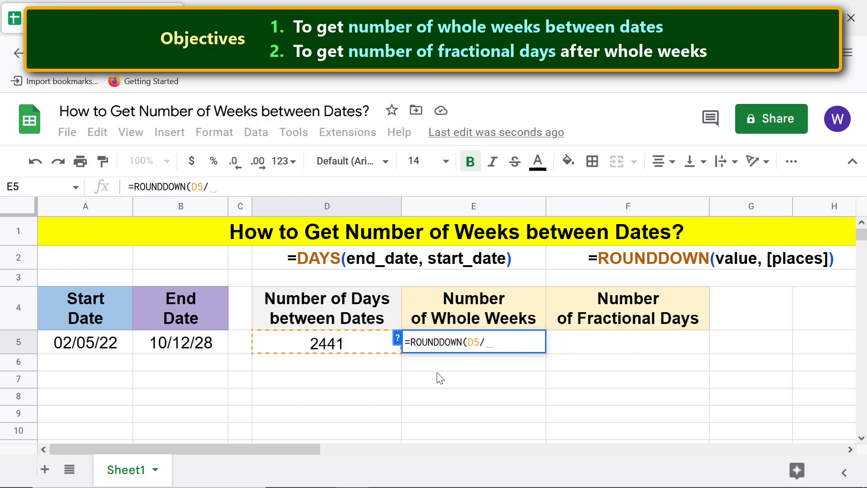
text(7)
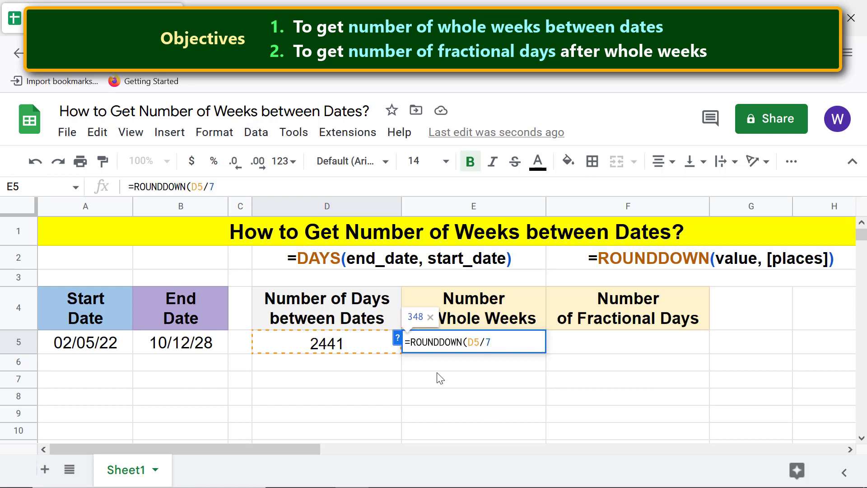
key(Return)
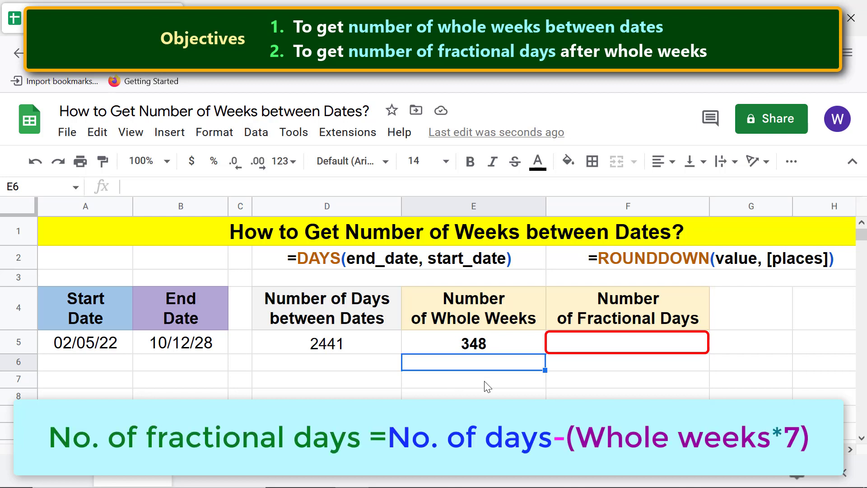
Enter =D5-(E5*7) in F5, giving 5 leftover days
click(574, 347)
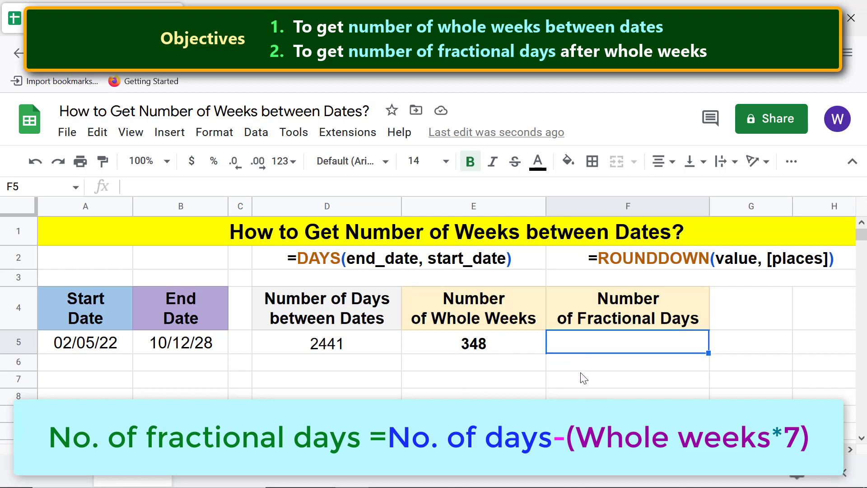
text(=)
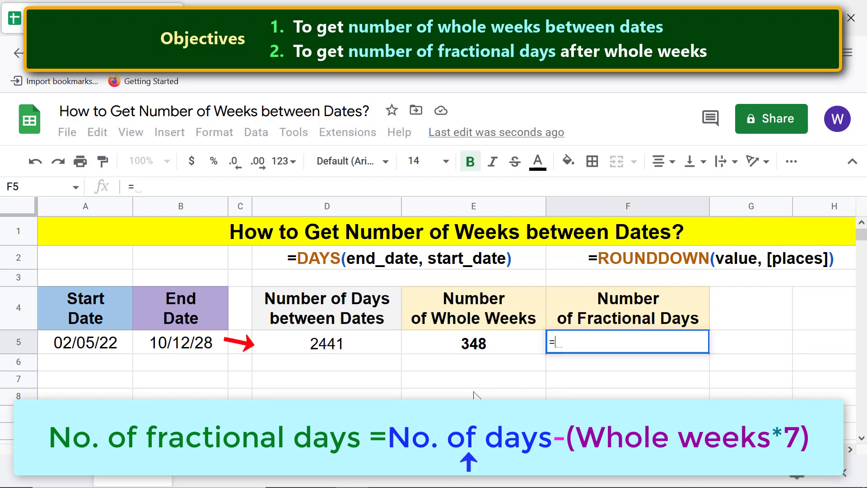
click(352, 340)
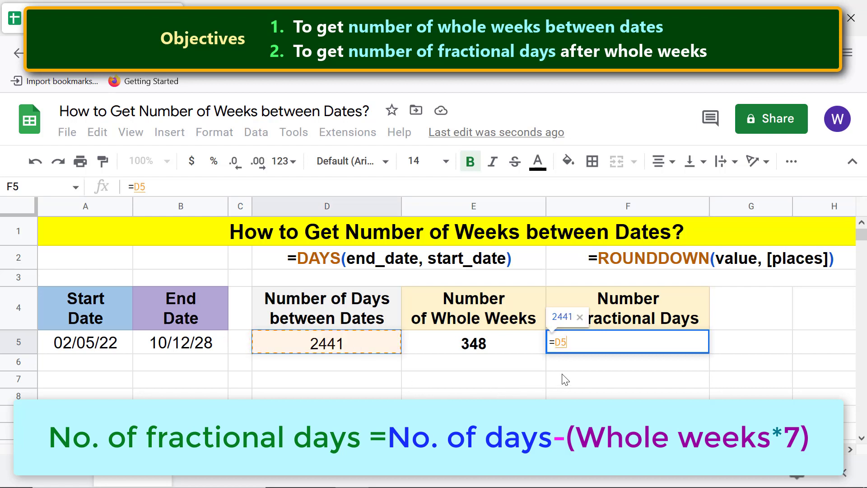
text(-)
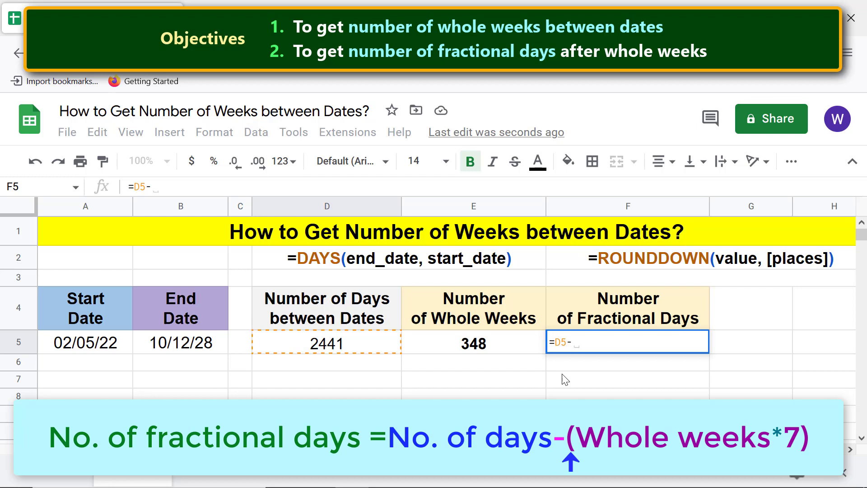
text(()
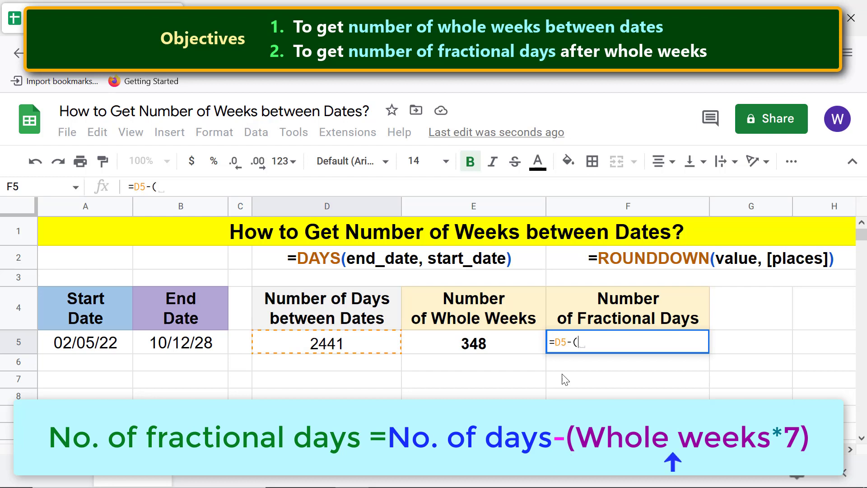
click(503, 352)
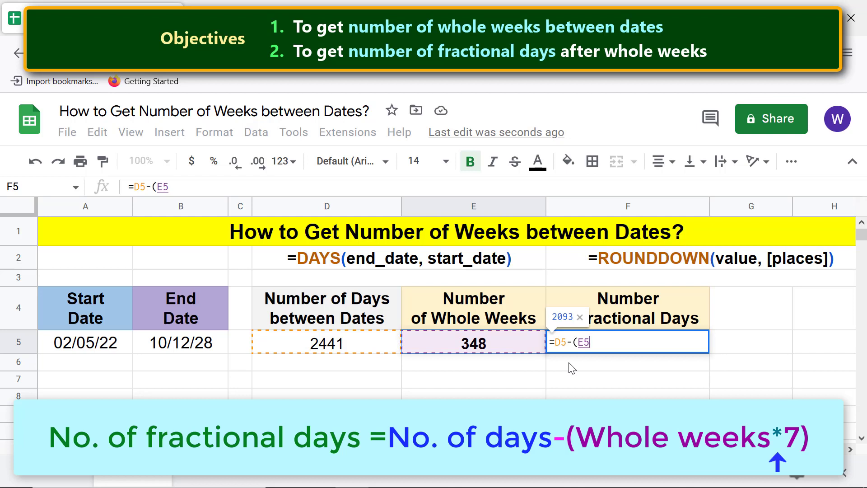
text(*)
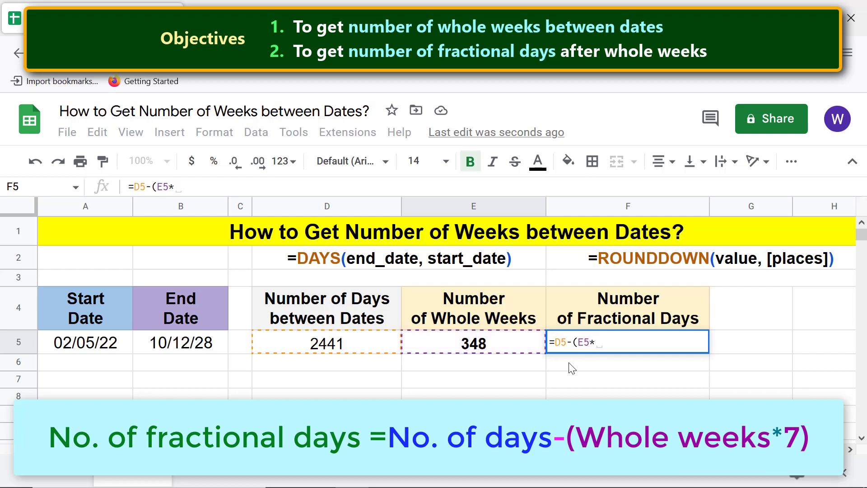
text(7)
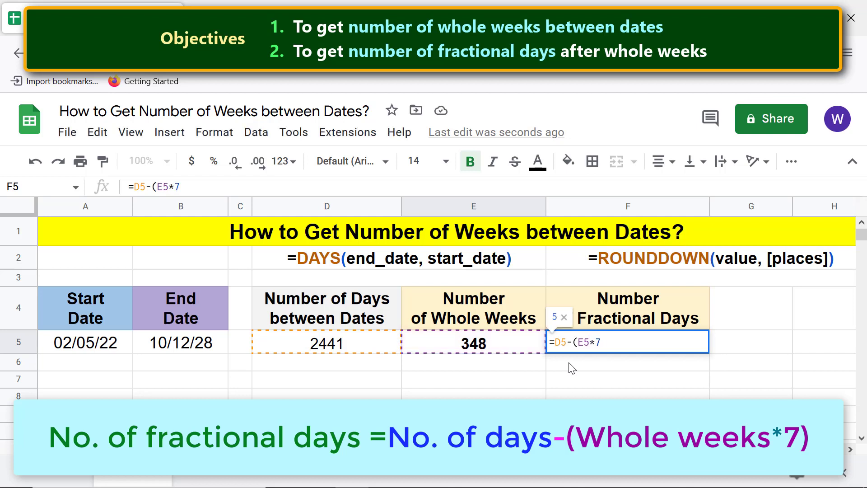
text())
key(Return)
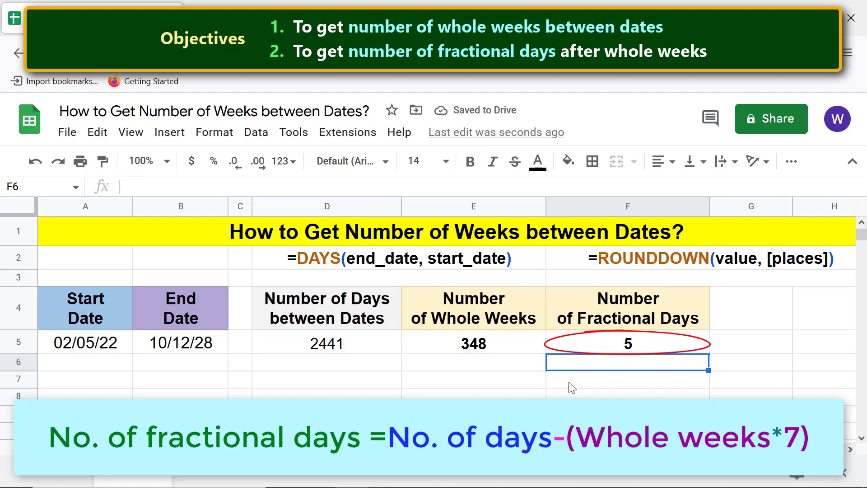